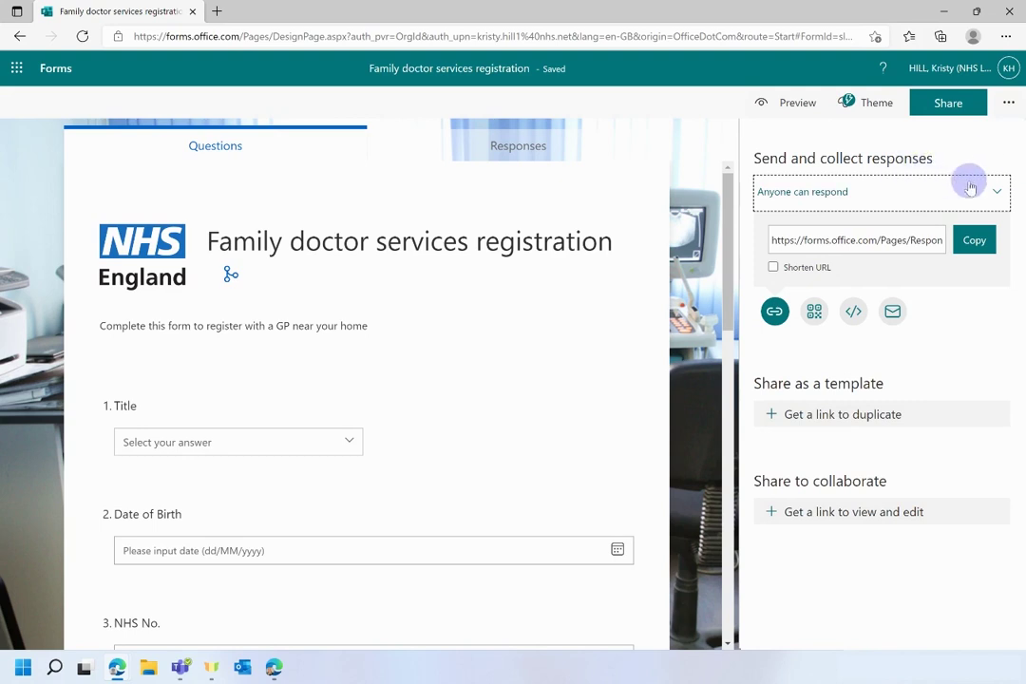
Try the organisation-only and specific-people response settings, and return the form to Anyone can respond
left_click(997, 194)
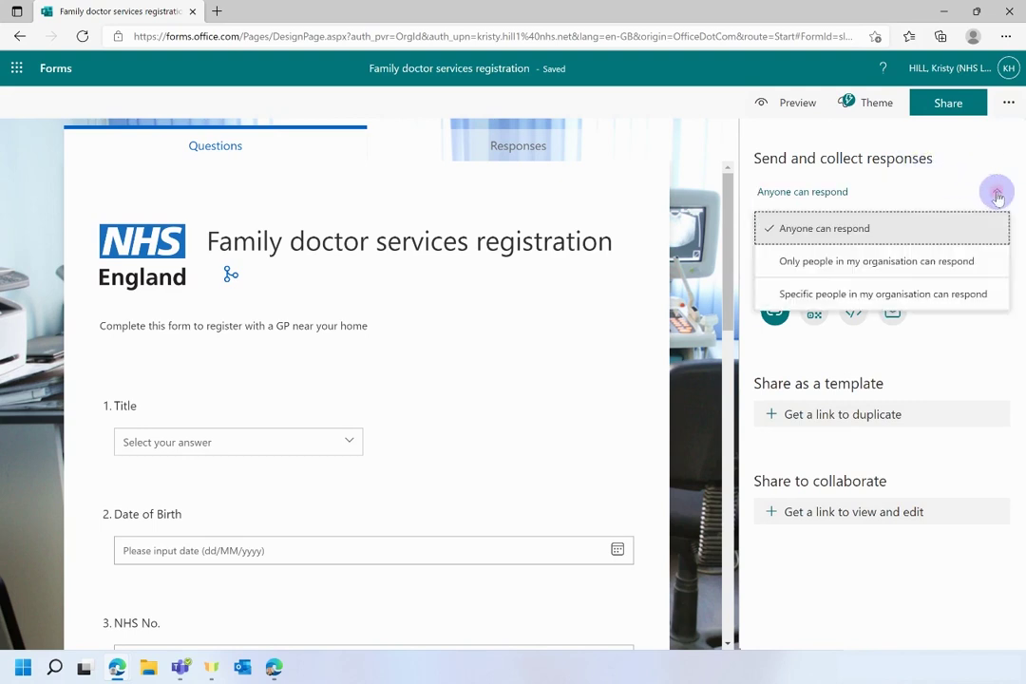
left_click(919, 265)
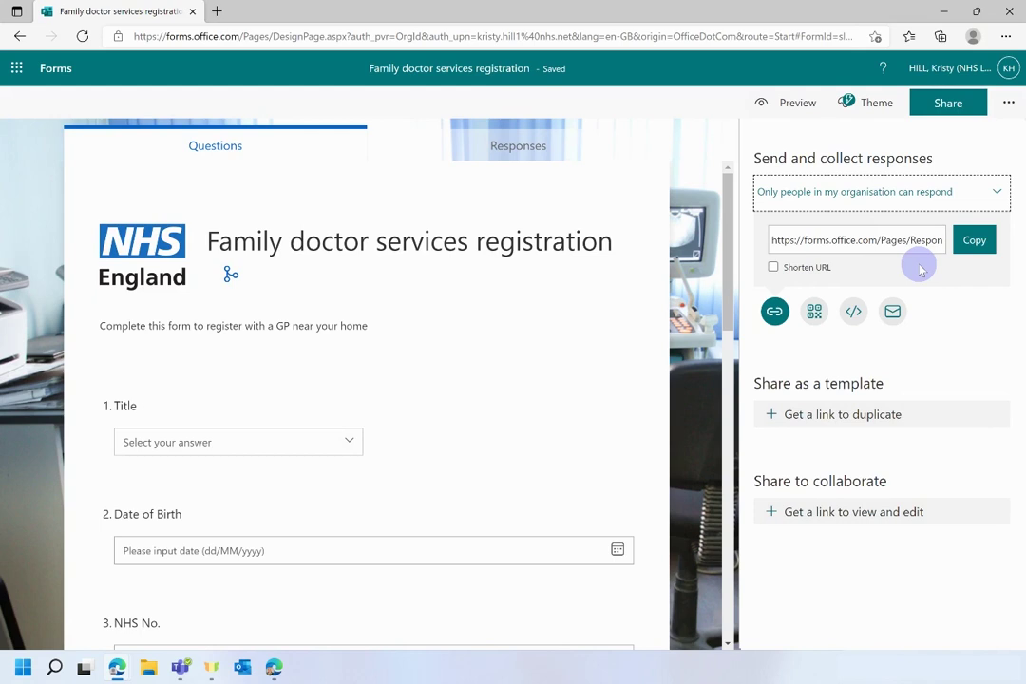
left_click(1005, 195)
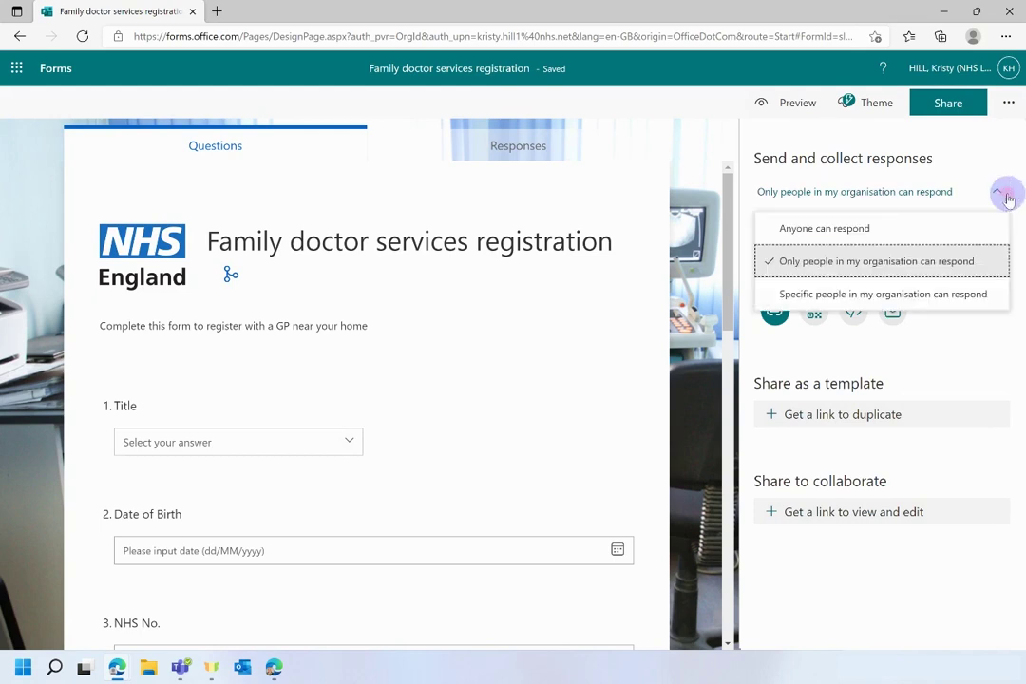
left_click(948, 297)
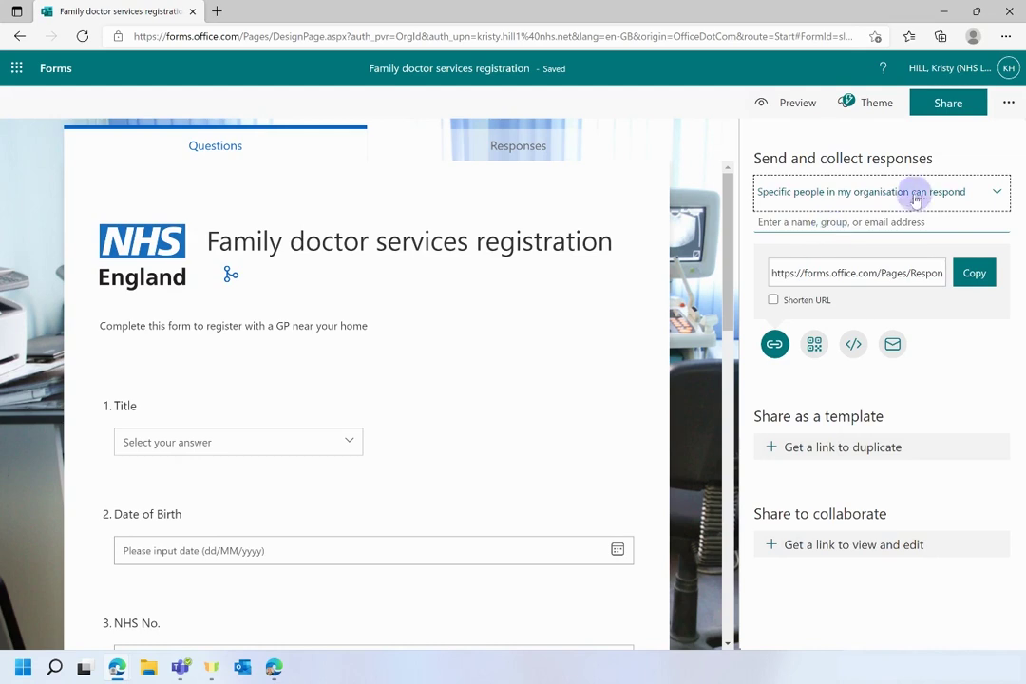
left_click(993, 195)
left_click(881, 232)
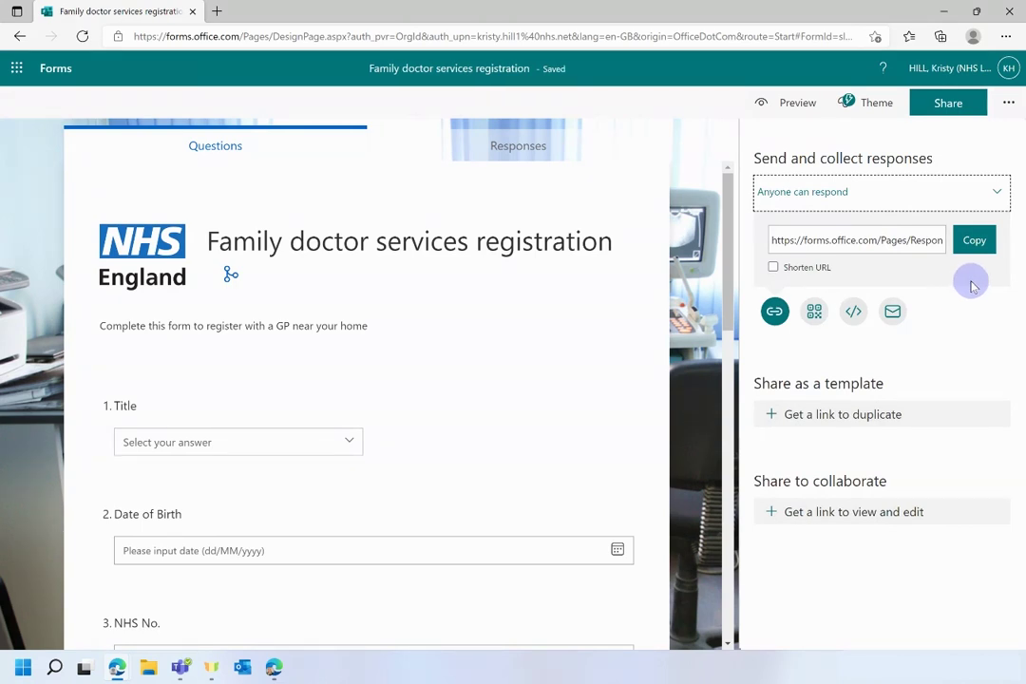
Shorten the form's response URL and copy the link
left_click(974, 241)
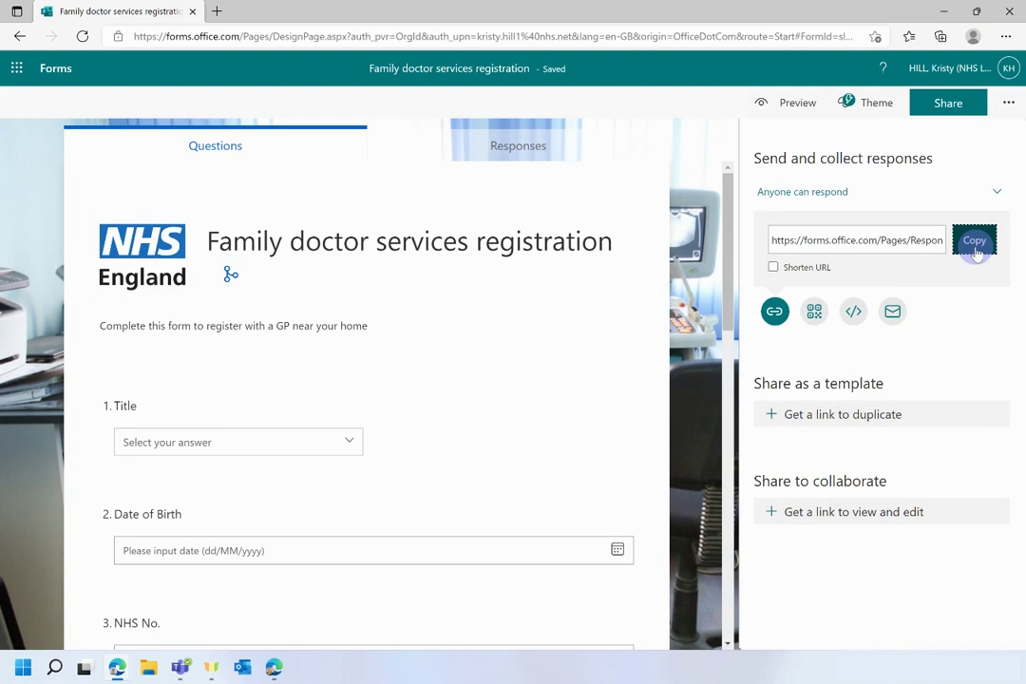
left_click(775, 270)
left_click(971, 239)
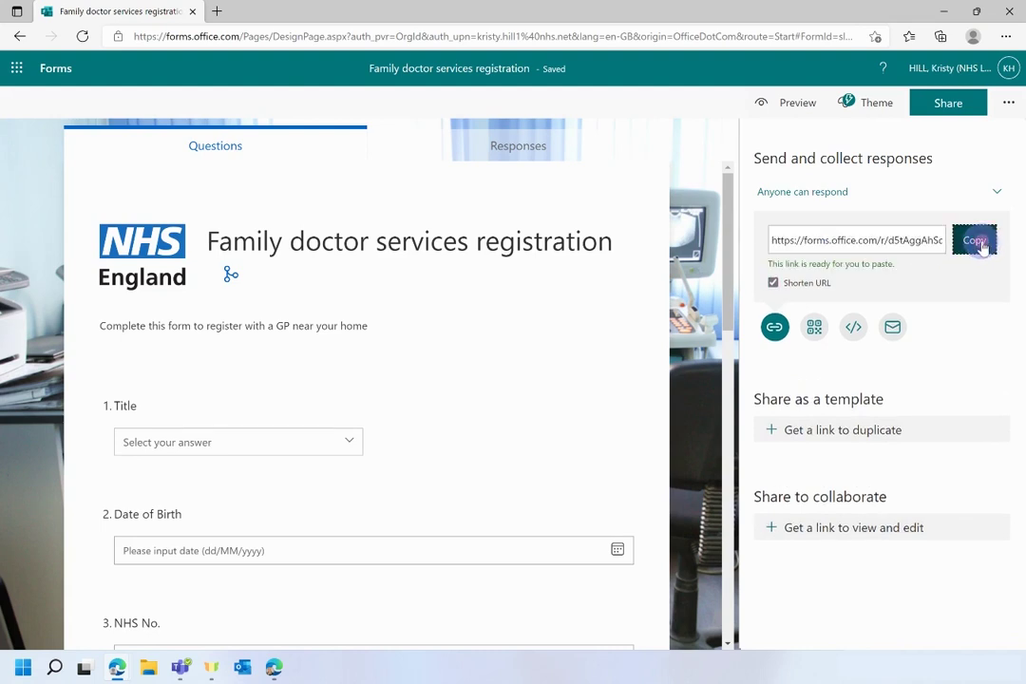
Examine the QR code, embed code and email options for sharing the form, and close the drafted email
left_click(814, 318)
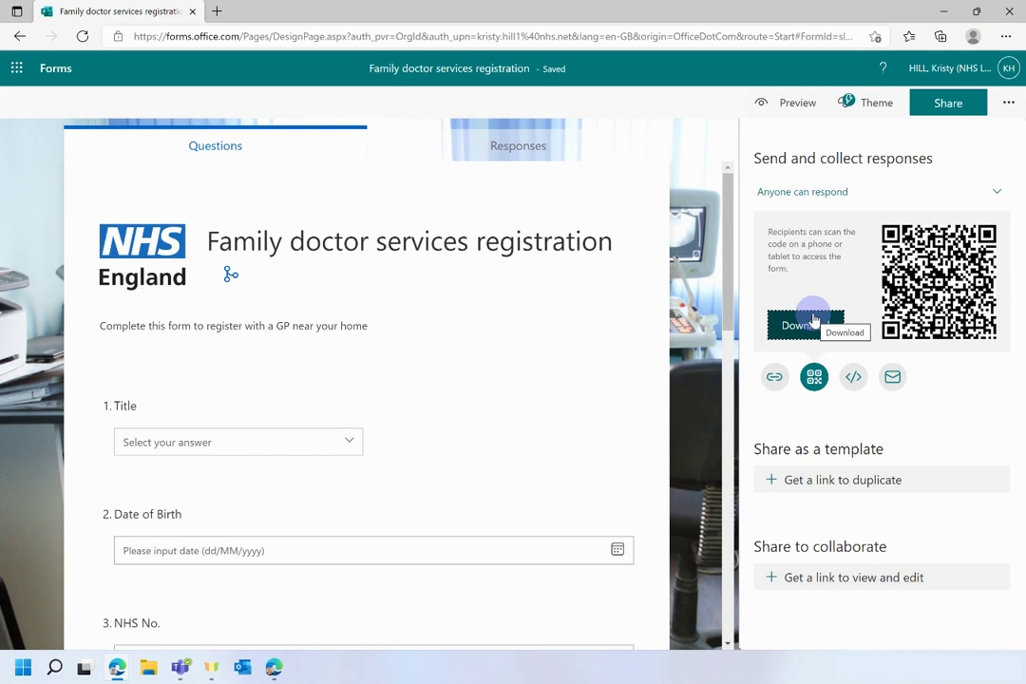
left_click(853, 380)
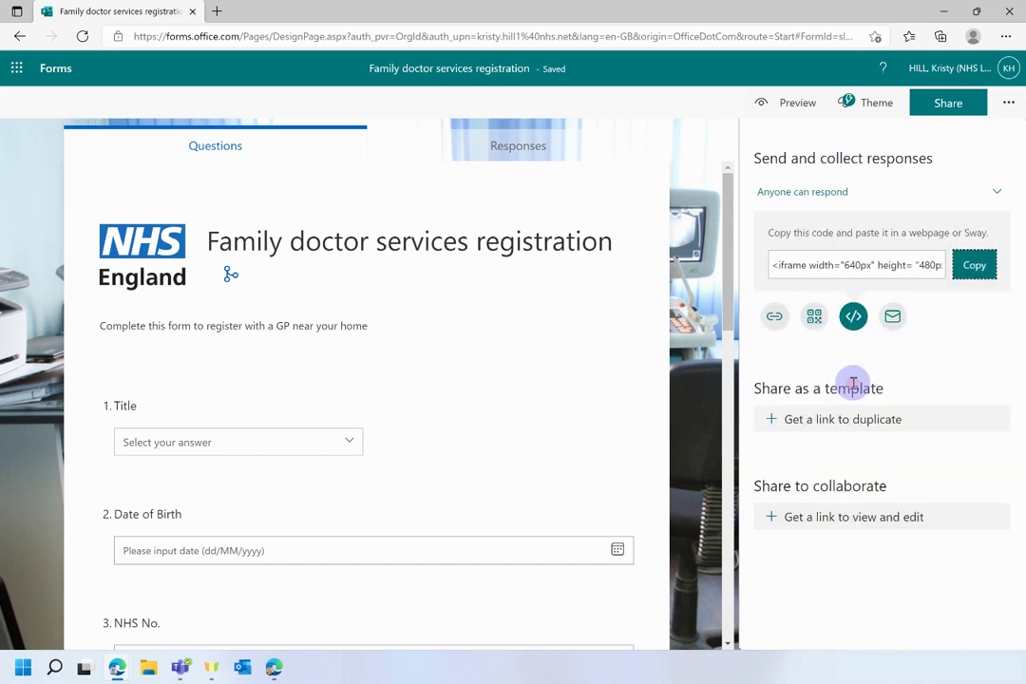
left_click(894, 319)
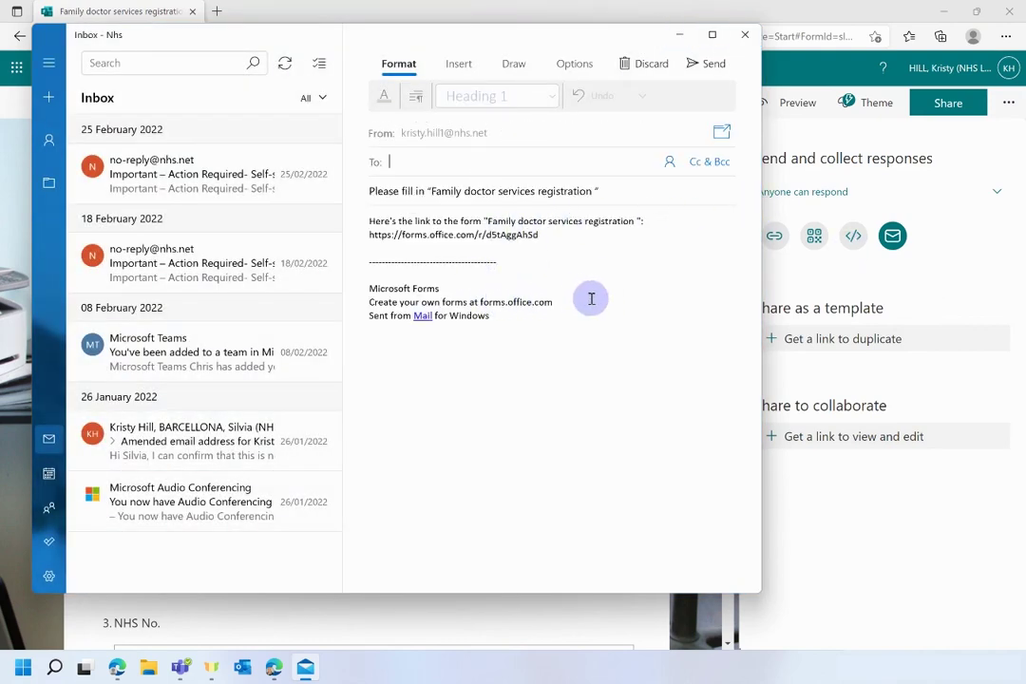
left_click(744, 40)
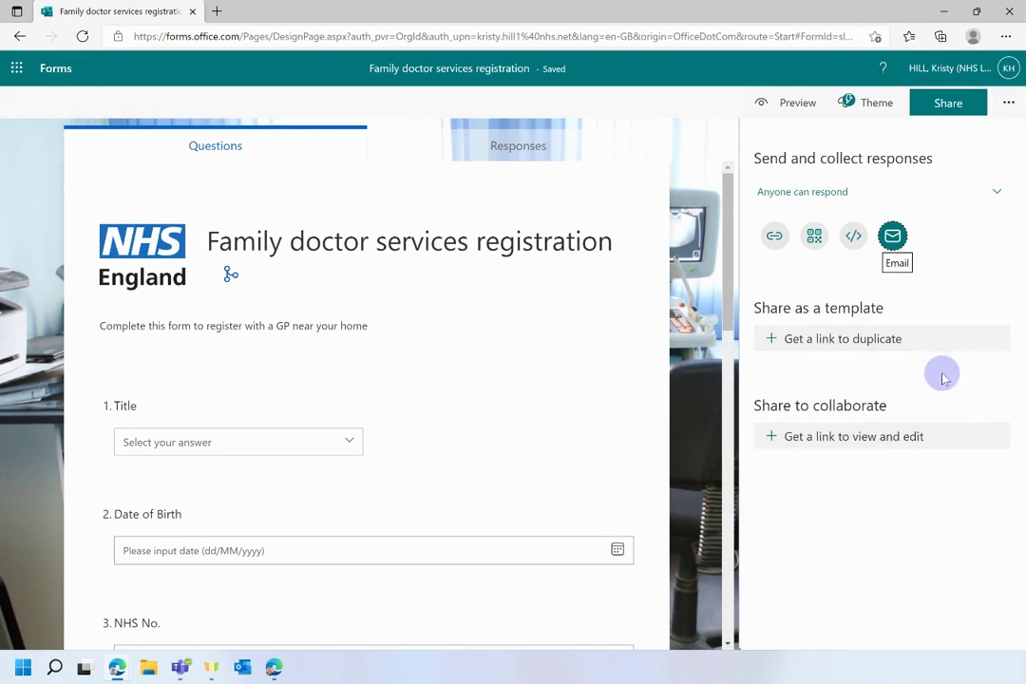
Create a template link that lets anyone duplicate the form, and copy it
left_click(829, 344)
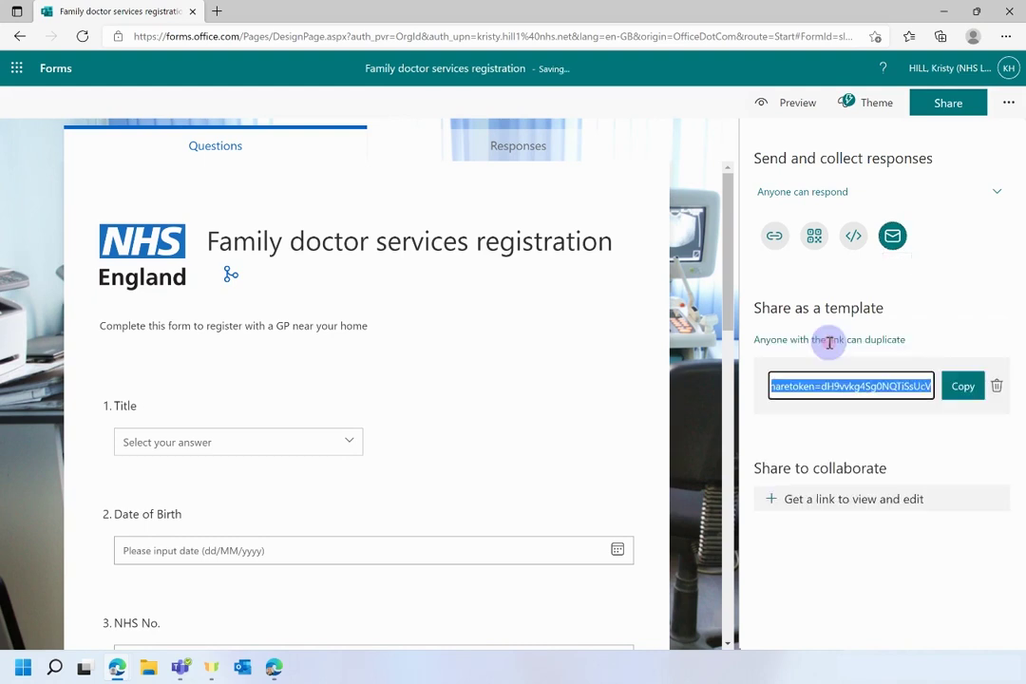
left_click(964, 395)
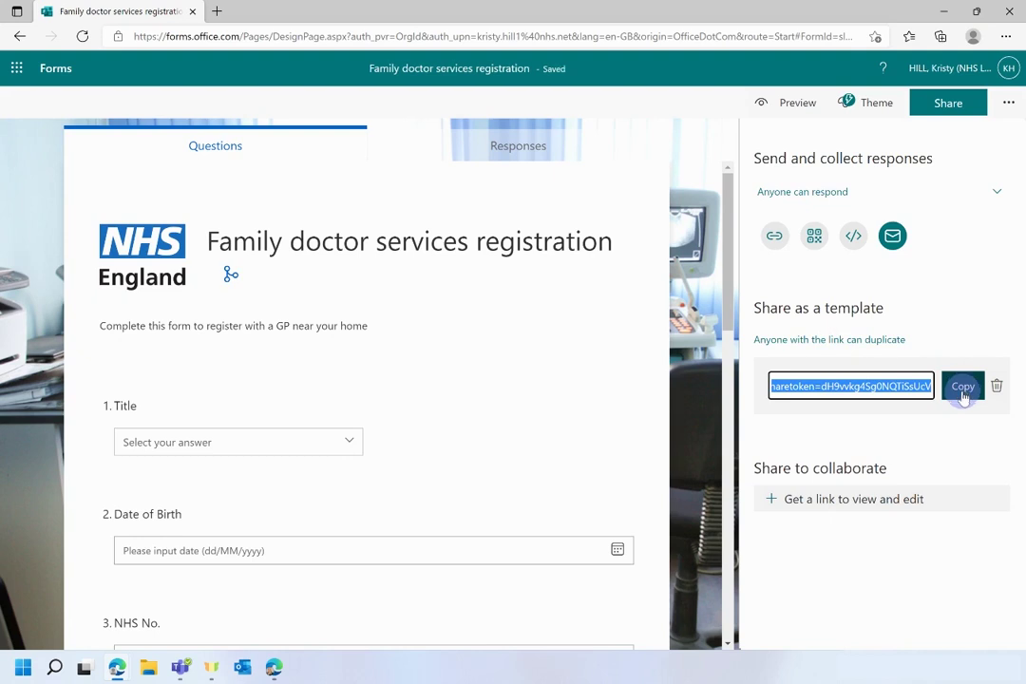
left_click(964, 395)
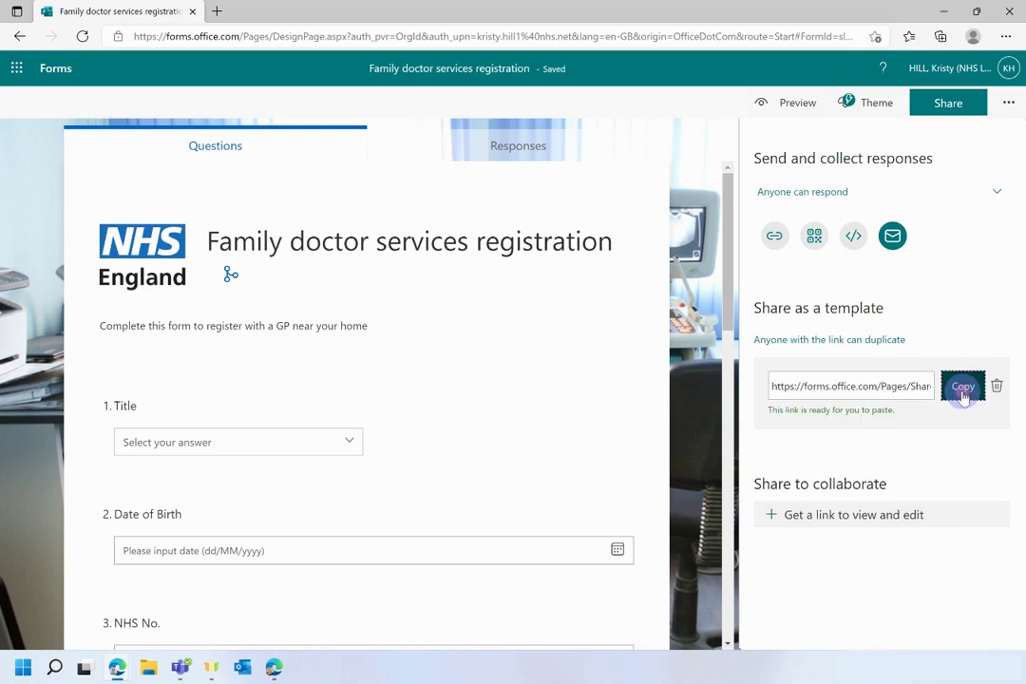
Open the copied template link in a new browser tab and duplicate the form
left_click(217, 11)
right_click(239, 38)
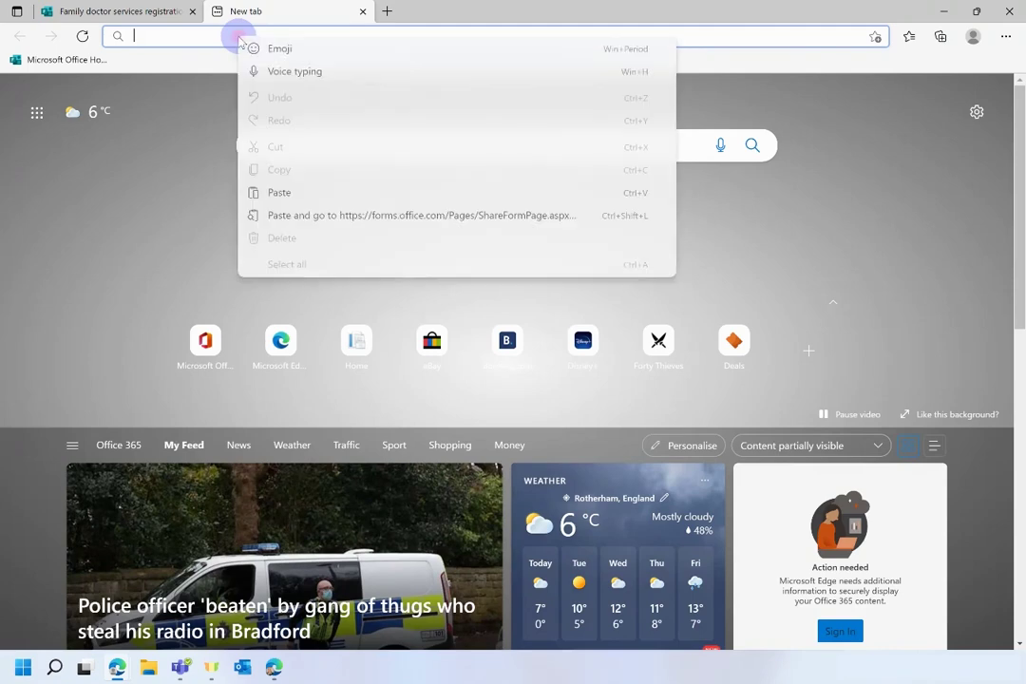
left_click(278, 192)
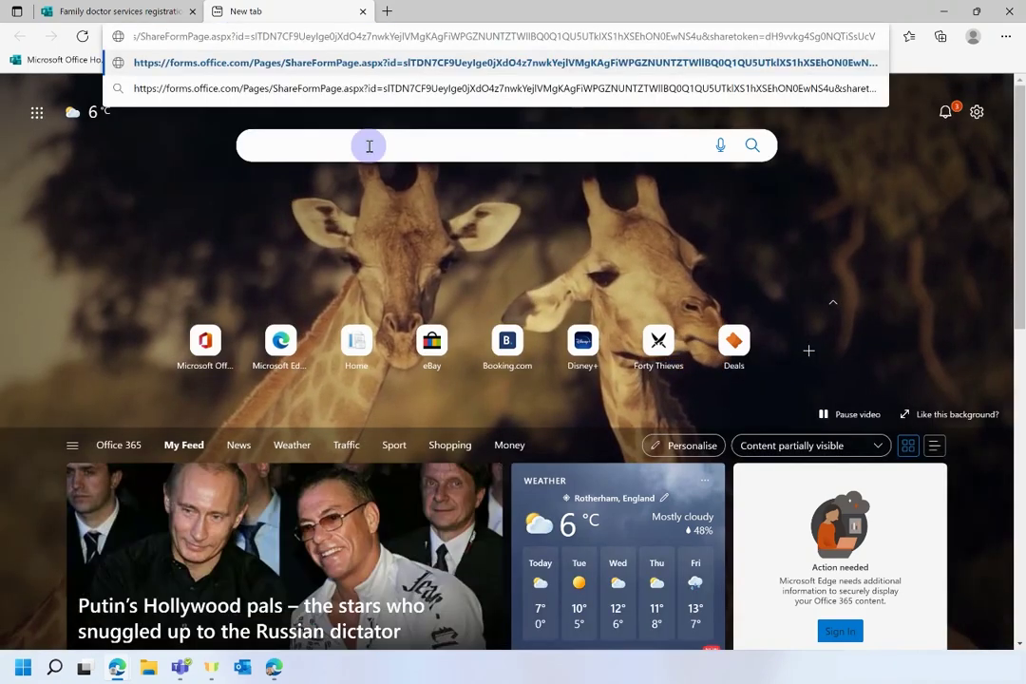
key("Return")
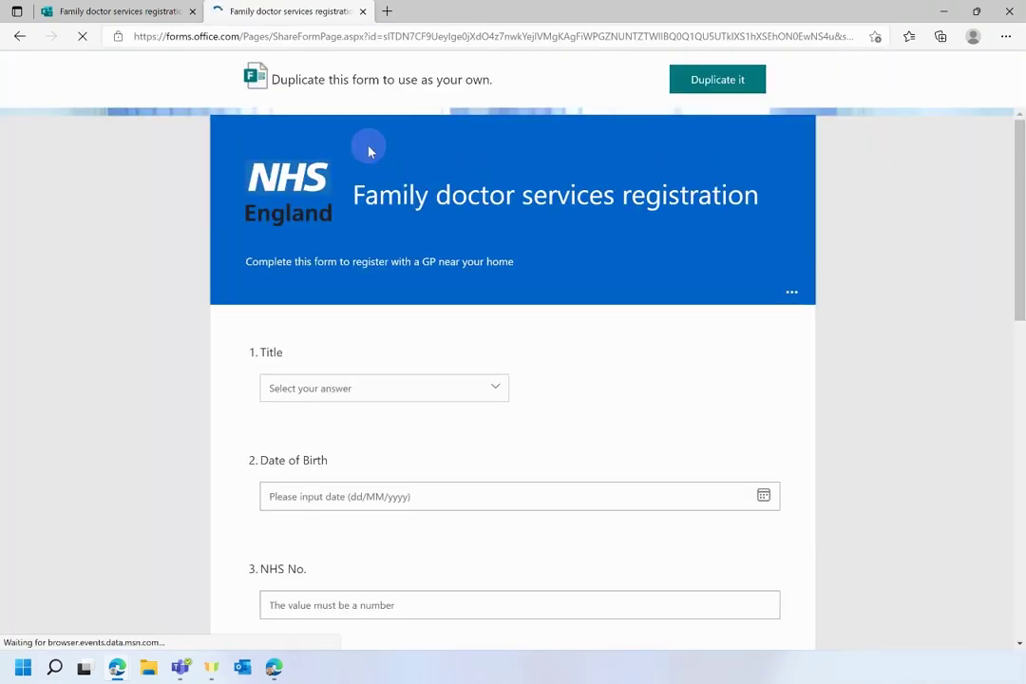
left_click(739, 84)
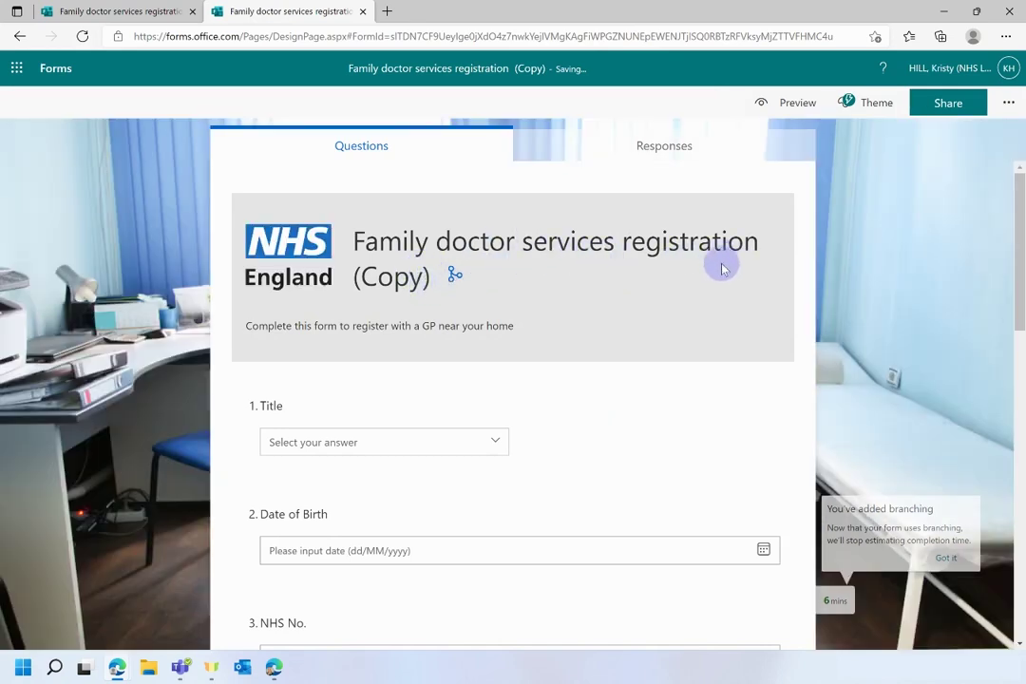
Retitle the duplicated form "Family doctor services registration - Inkersall Surgery"
left_click(430, 278)
left_click(617, 224)
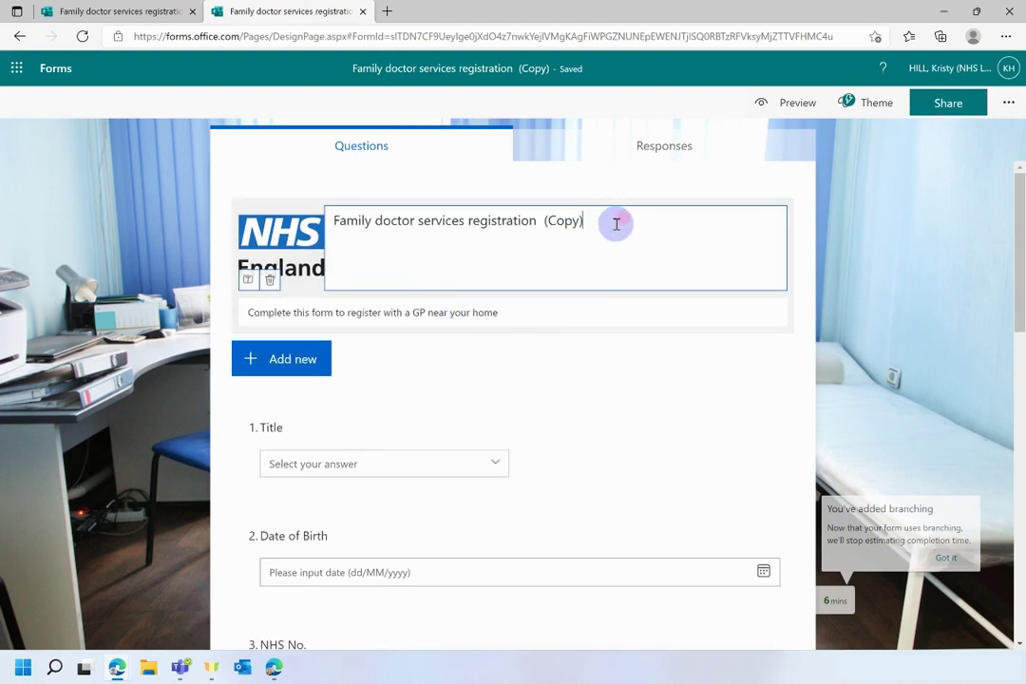
key("BackSpace")
key("BackSpace")
key("BackSpace")
key("BackSpace")
key("BackSpace")
key("BackSpace")
key("BackSpace")
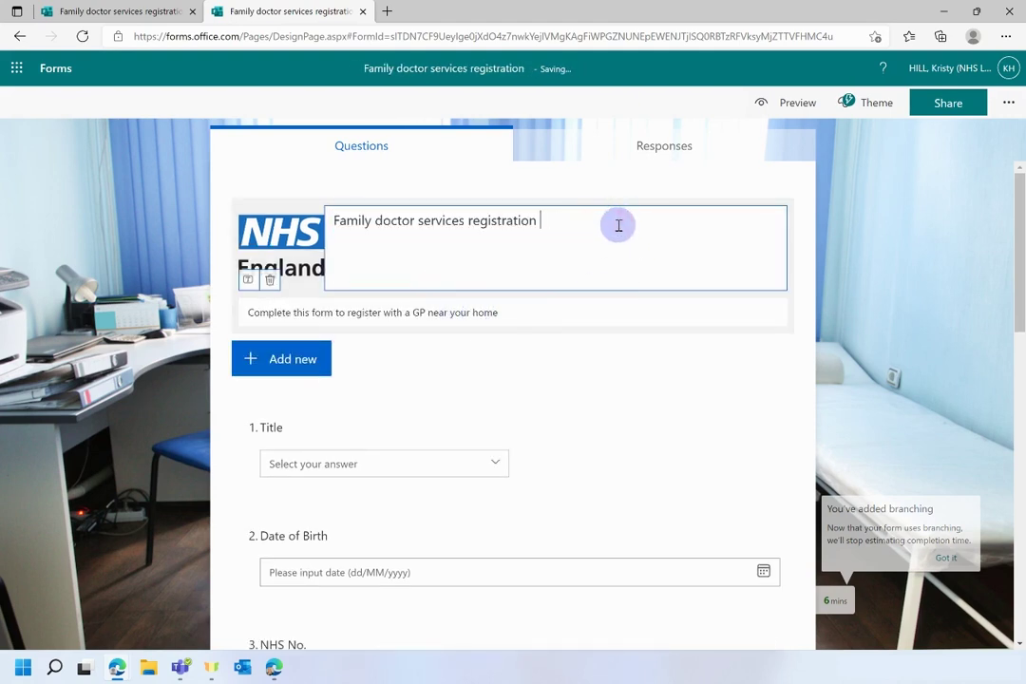
type("- ")
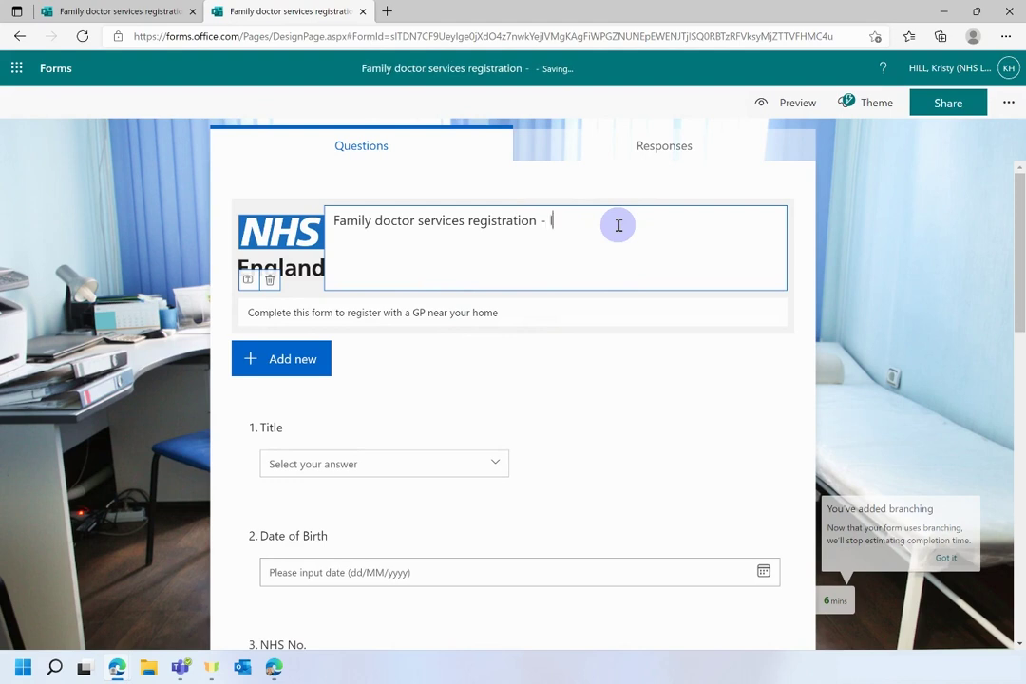
type("Inkersall Surgery")
left_click(841, 235)
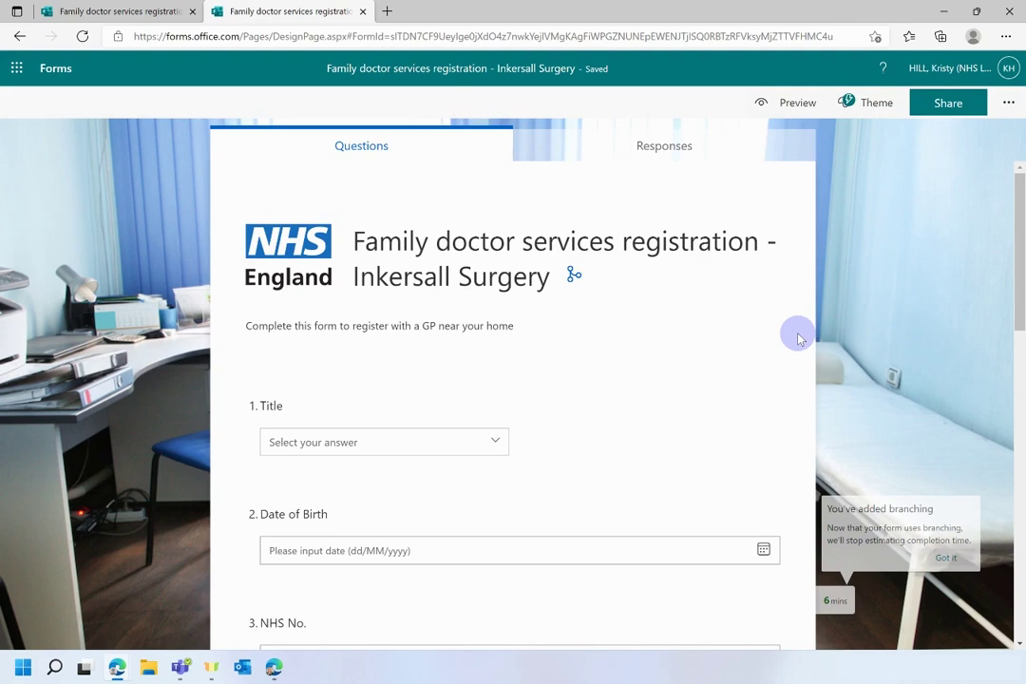
Return to the original form and create a collaboration link that only specific people in the organisation can view and edit
left_click(135, 15)
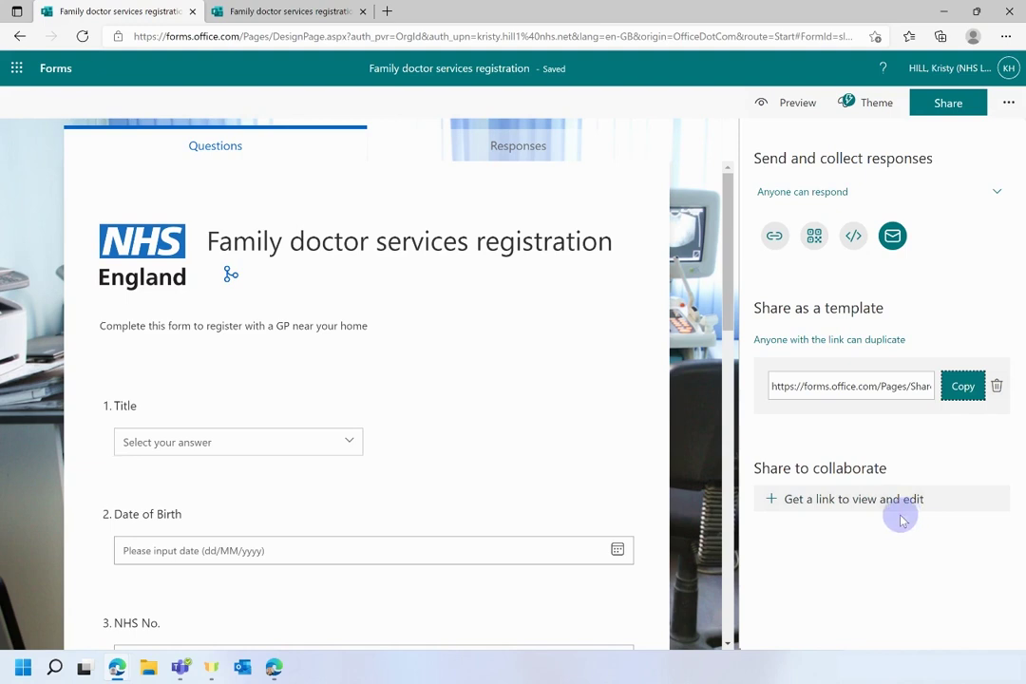
left_click(808, 501)
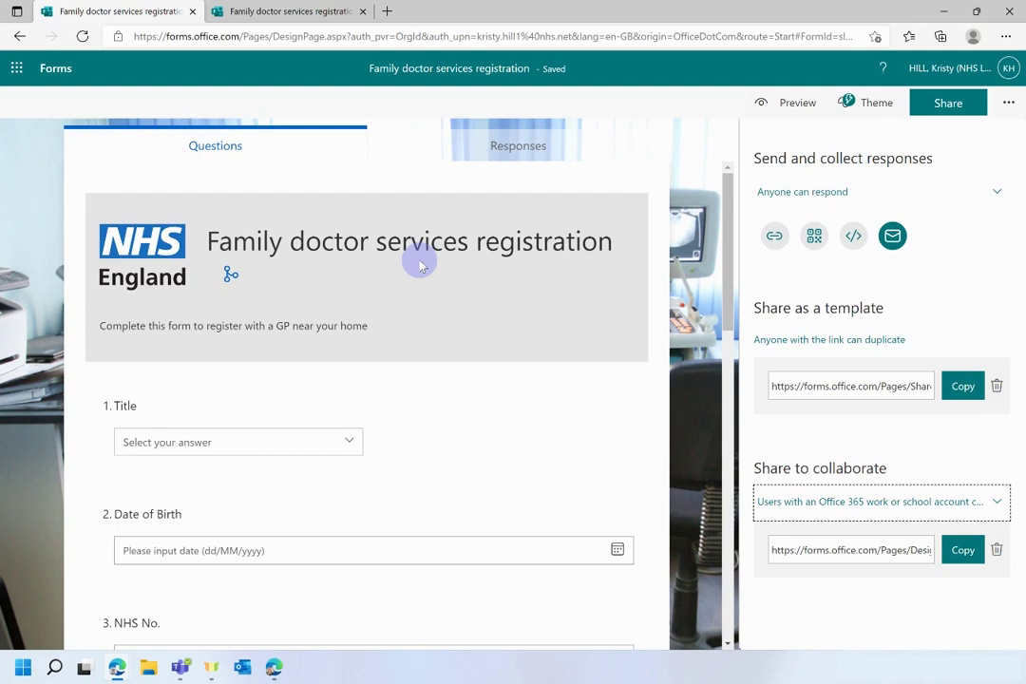
left_click(997, 505)
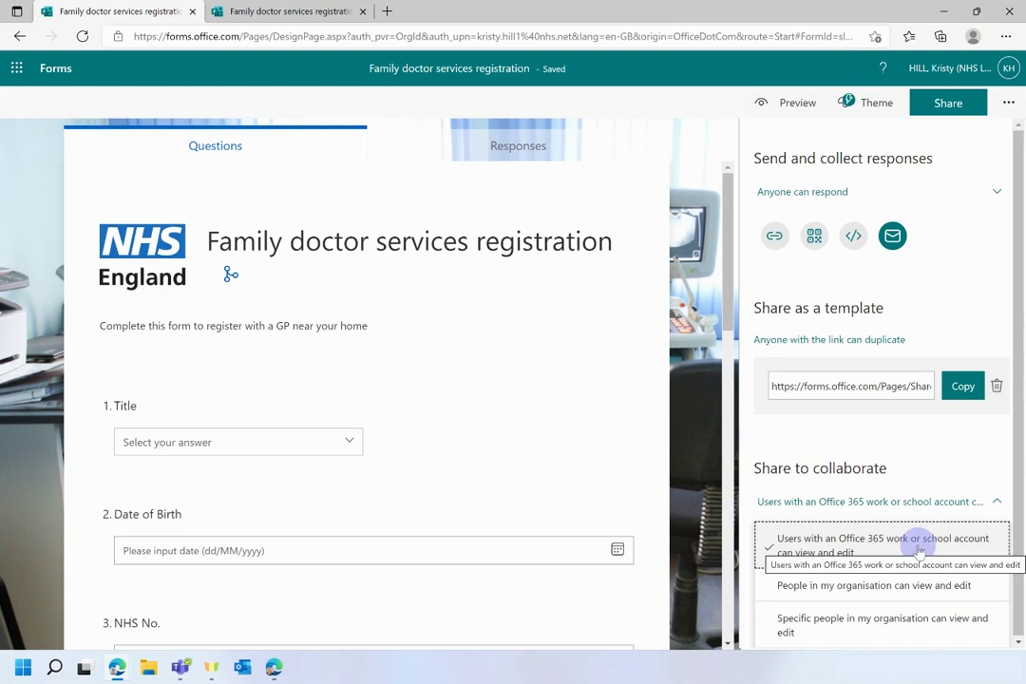
left_click(855, 586)
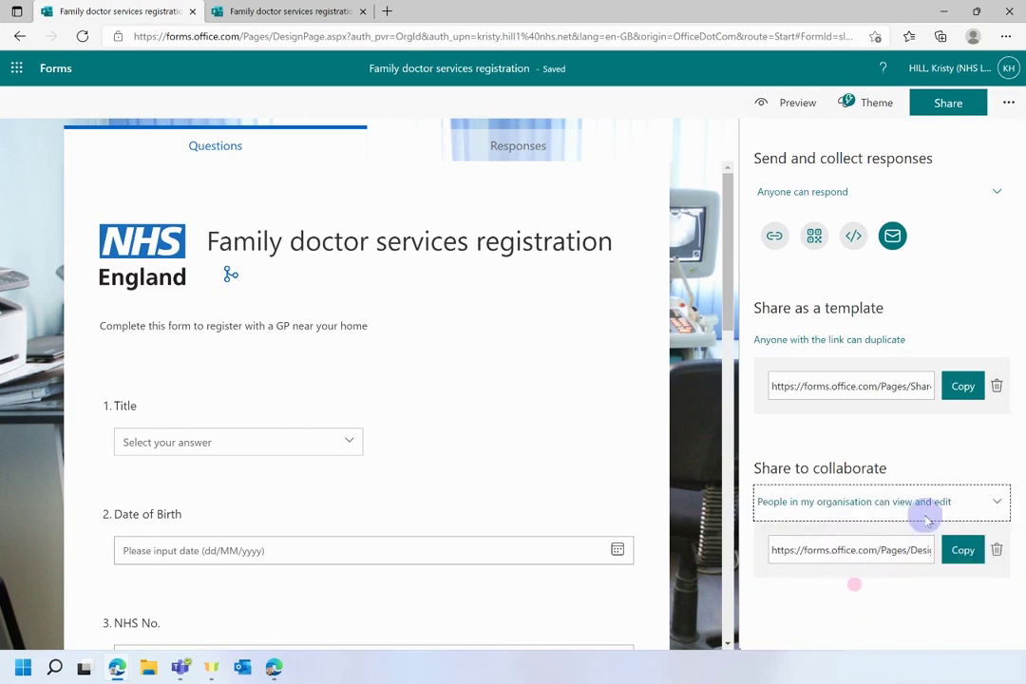
left_click(969, 488)
left_click(866, 620)
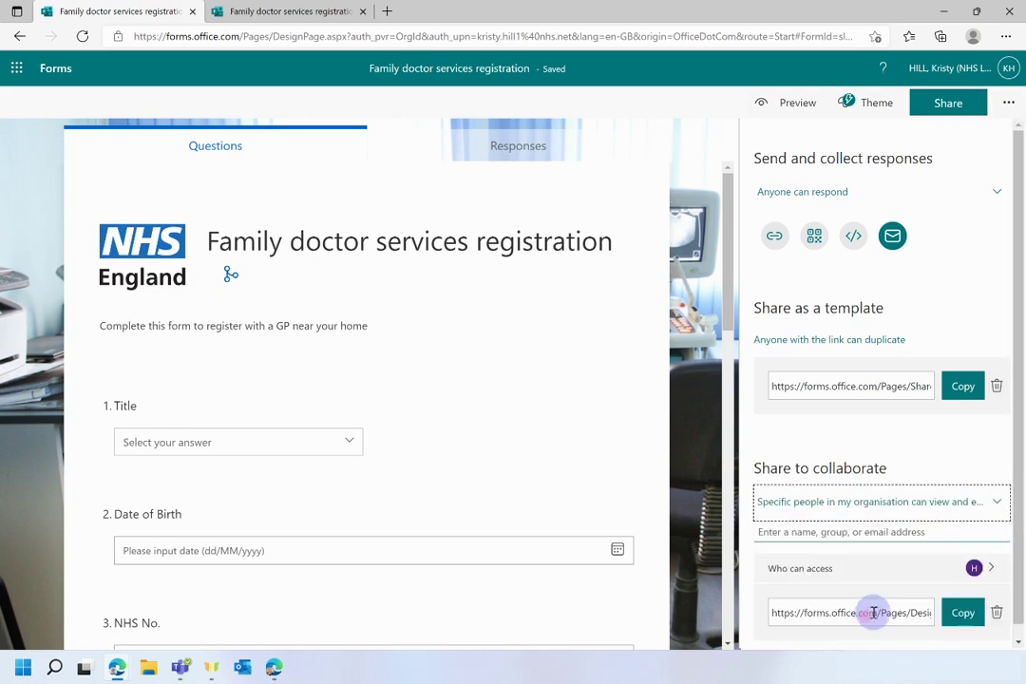
Search for a colleague by first name, add the NHS colleague as a collaborator, and copy the collaboration link
left_click(865, 533)
type("chris")
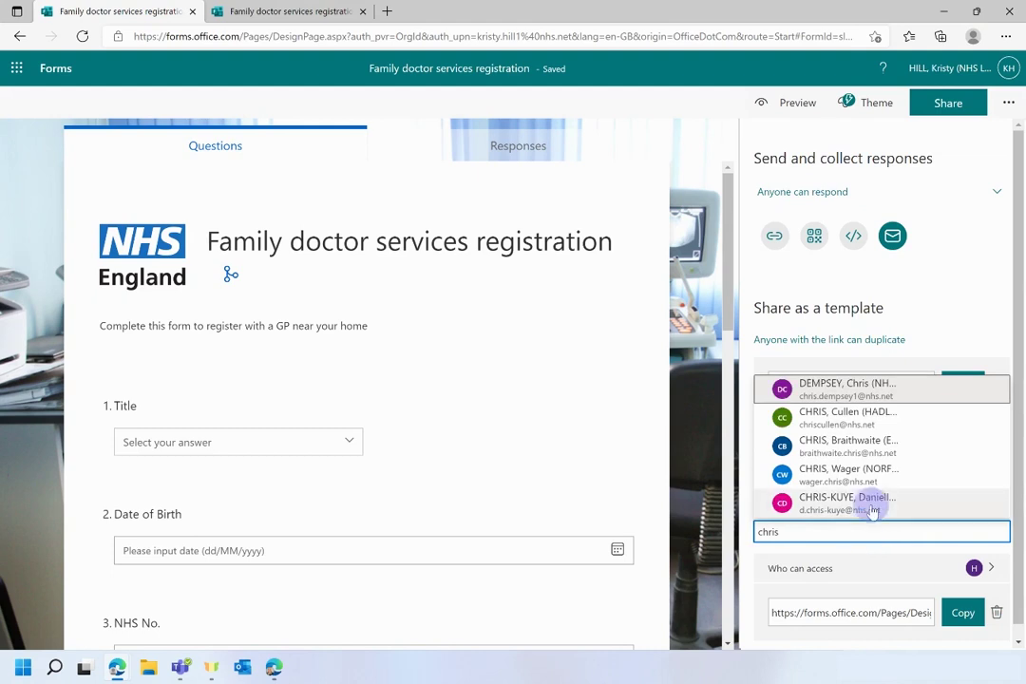
left_click(850, 389)
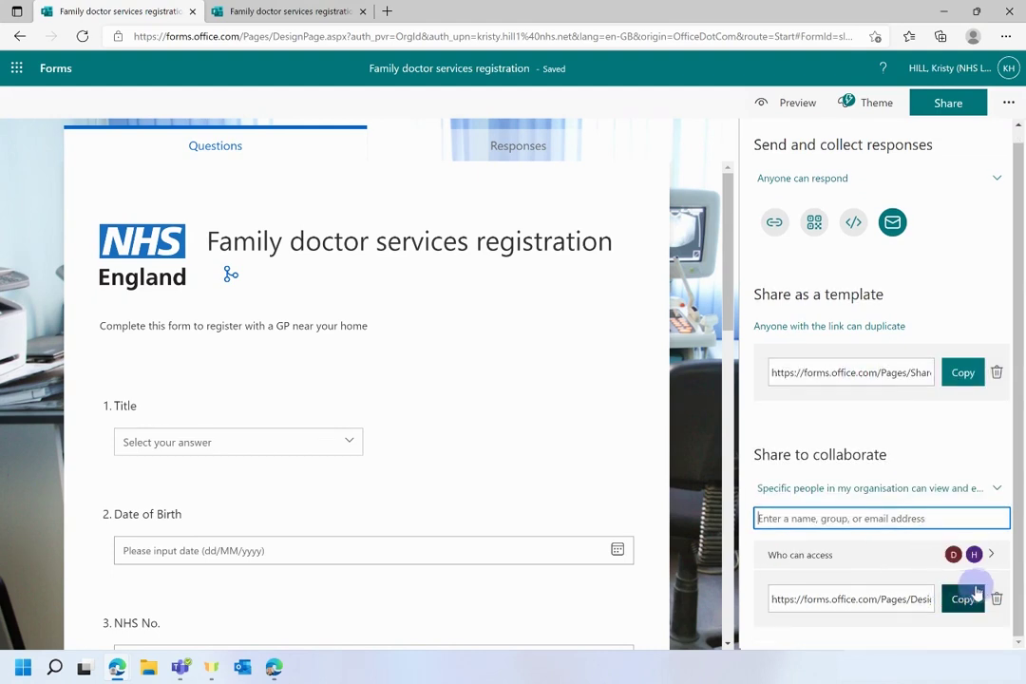
left_click(964, 606)
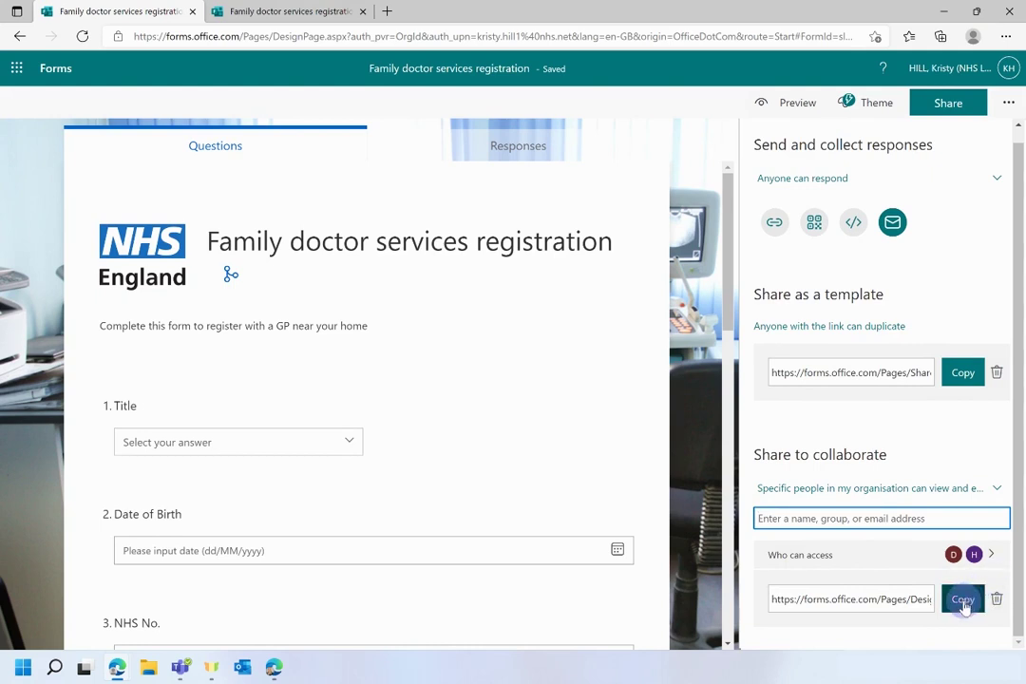